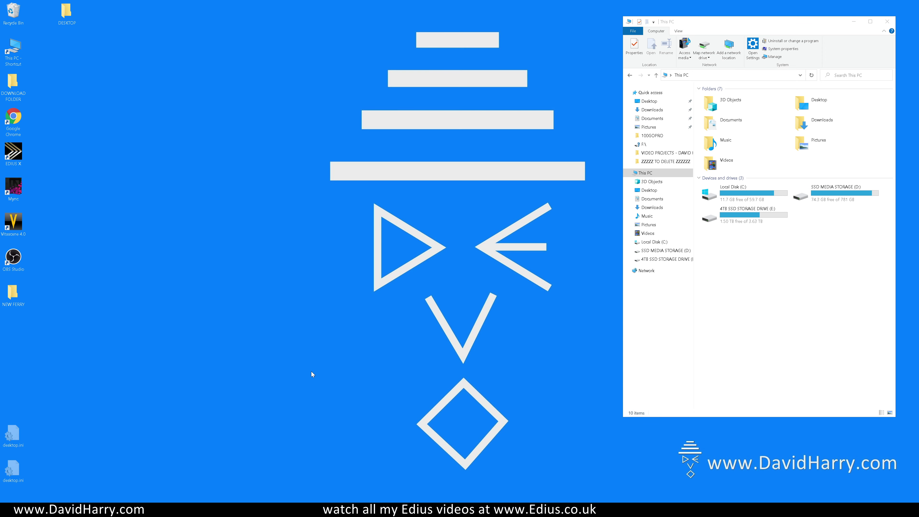
# Open the SSD MEDIA STORAGE (D:) drive and check that the Z CONSOLIDATE folder is empty
pyautogui.doubleClick(801, 202)
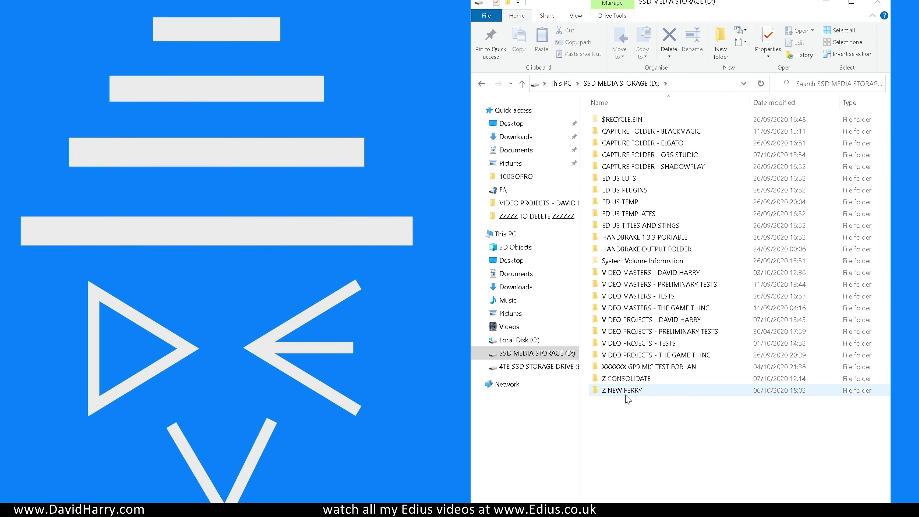
pyautogui.moveTo(621, 394)
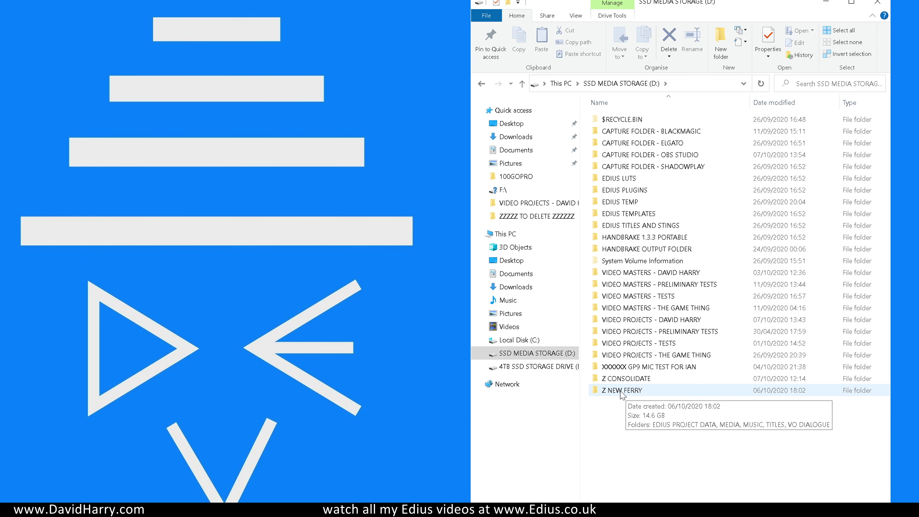
pyautogui.doubleClick(621, 379)
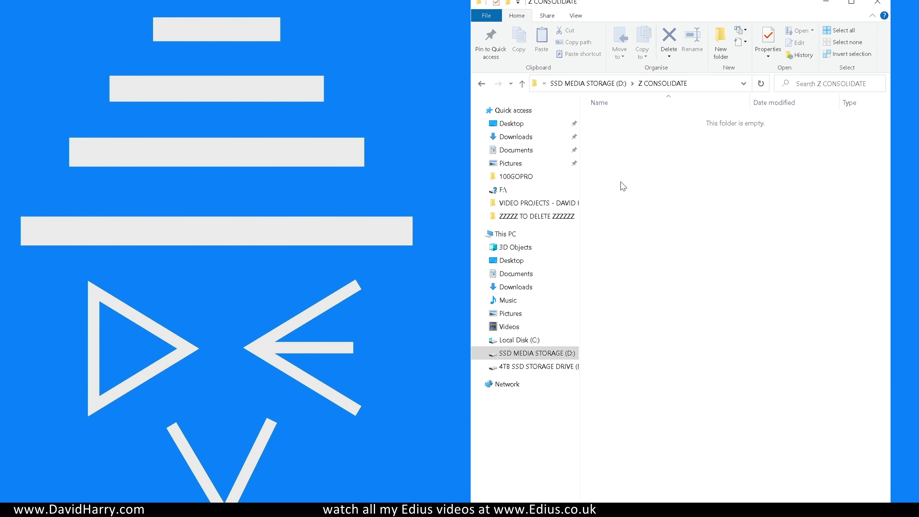
pyautogui.click(521, 84)
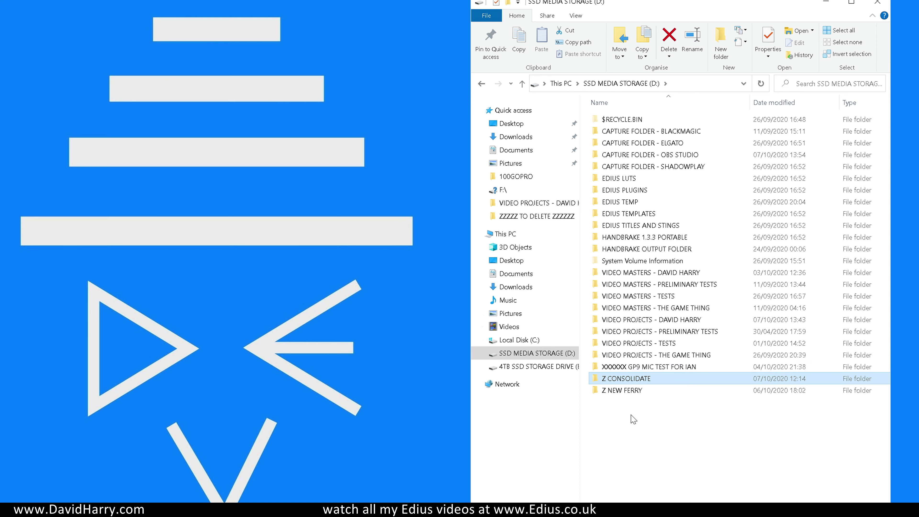
# Open Z NEW FERRY > MEDIA and scroll through its MP4 clips and waveform files
pyautogui.doubleClick(621, 391)
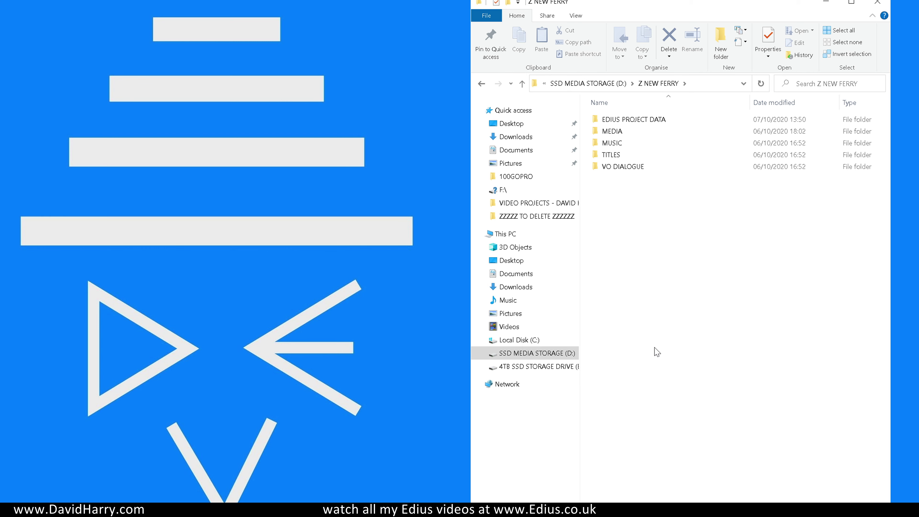
pyautogui.doubleClick(615, 132)
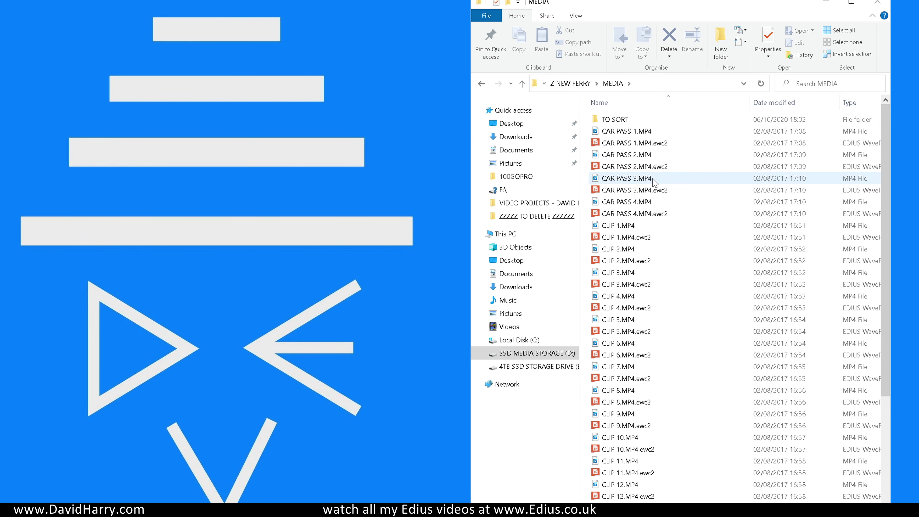
pyautogui.moveTo(654, 182)
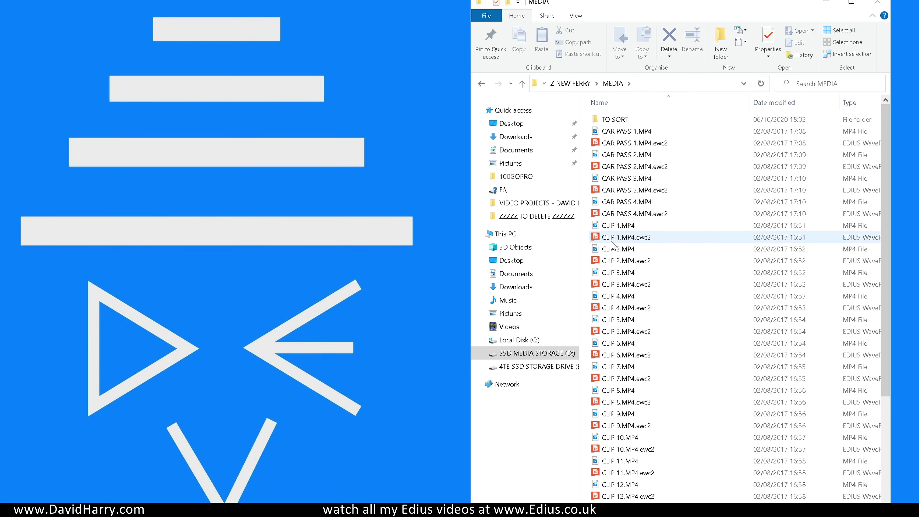
pyautogui.moveTo(641, 318)
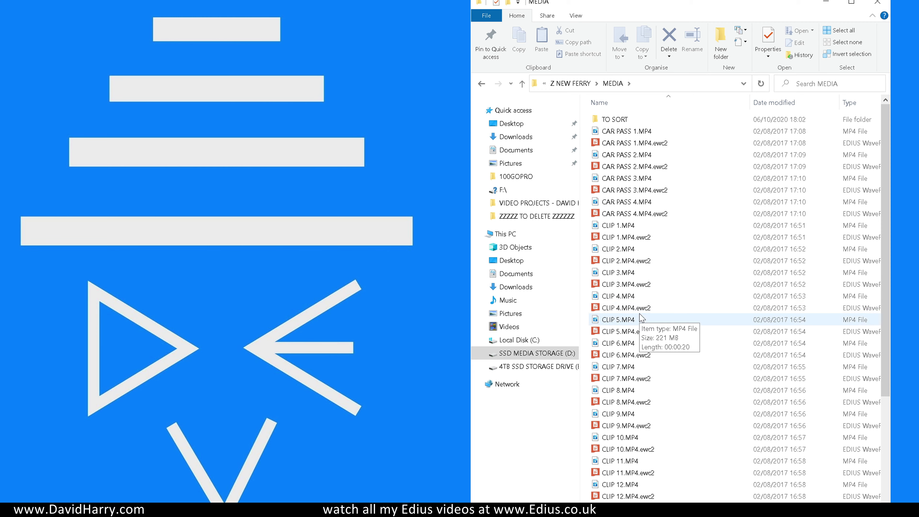
pyautogui.scroll(-8, 641, 319)
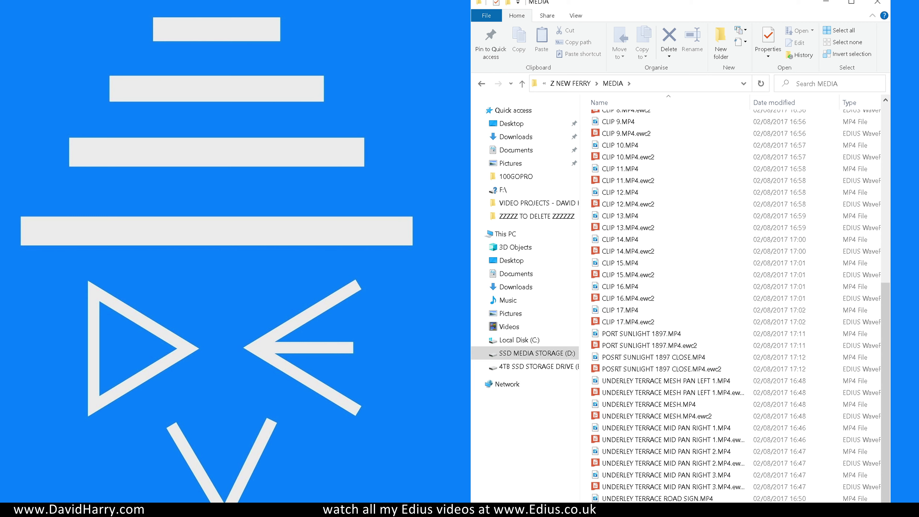
pyautogui.scroll(8, 672, 470)
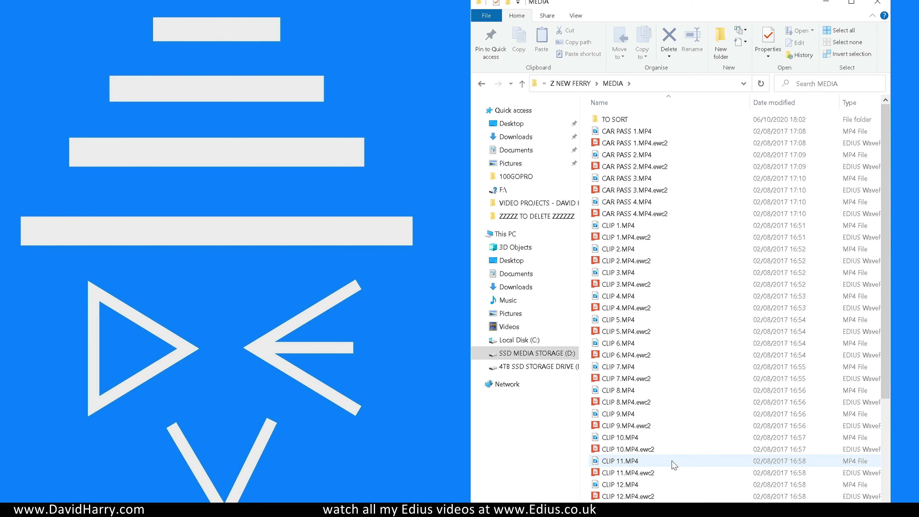
# Look inside TO SORT, then go back up to Z NEW FERRY and open EDIUS PROJECT DATA
pyautogui.doubleClick(626, 121)
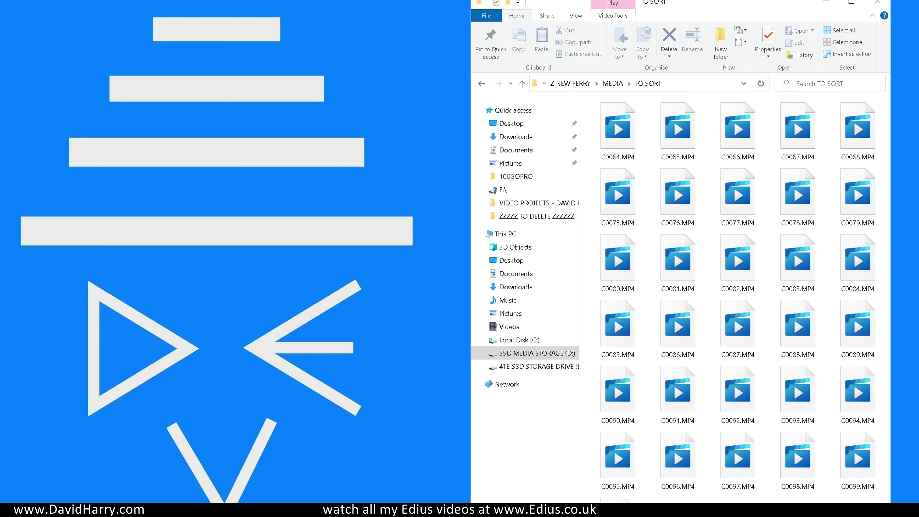
pyautogui.click(522, 83)
pyautogui.click(662, 296)
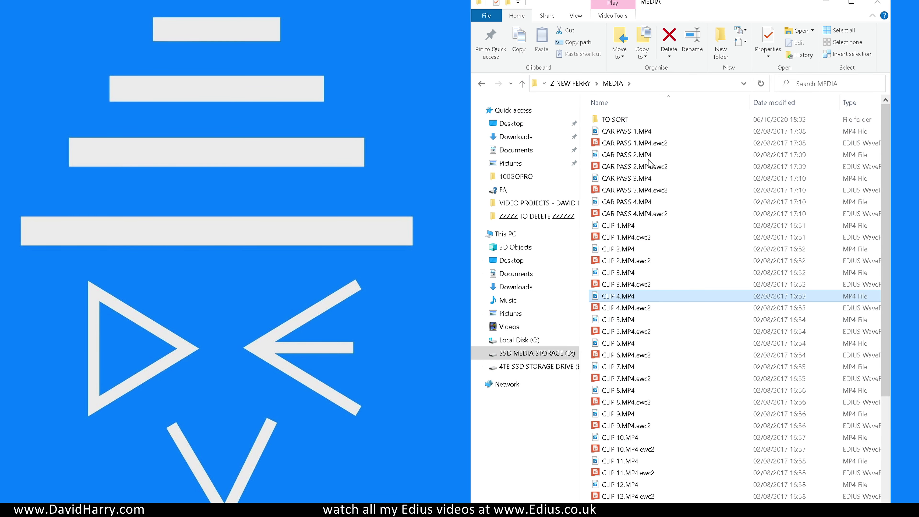
pyautogui.click(522, 84)
pyautogui.doubleClick(634, 119)
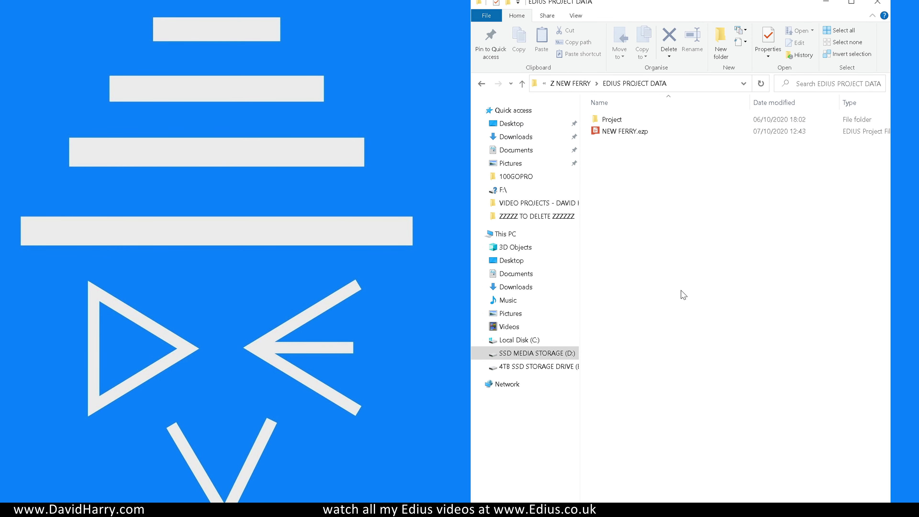
# Launch NEW FERRY.ezp in EDIUS and display the MEDIA TO SORT bin with CLIP 1–17
pyautogui.doubleClick(611, 134)
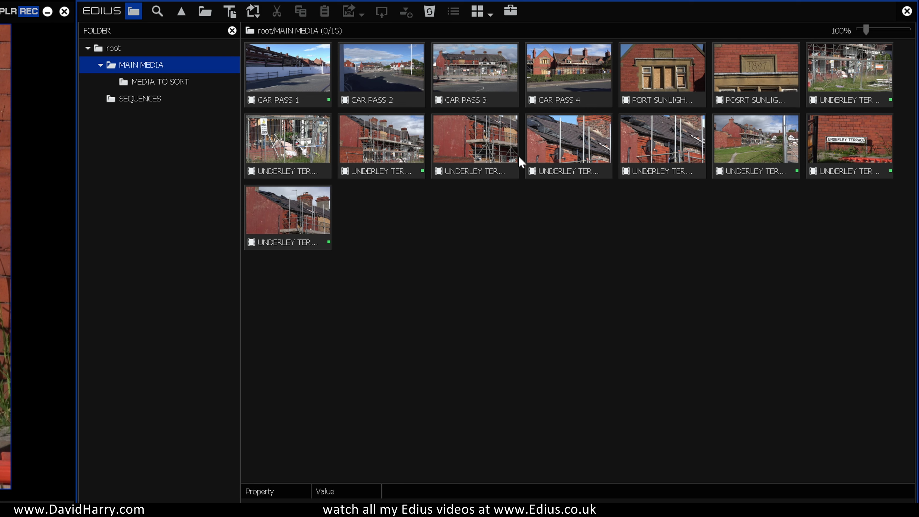
pyautogui.click(150, 86)
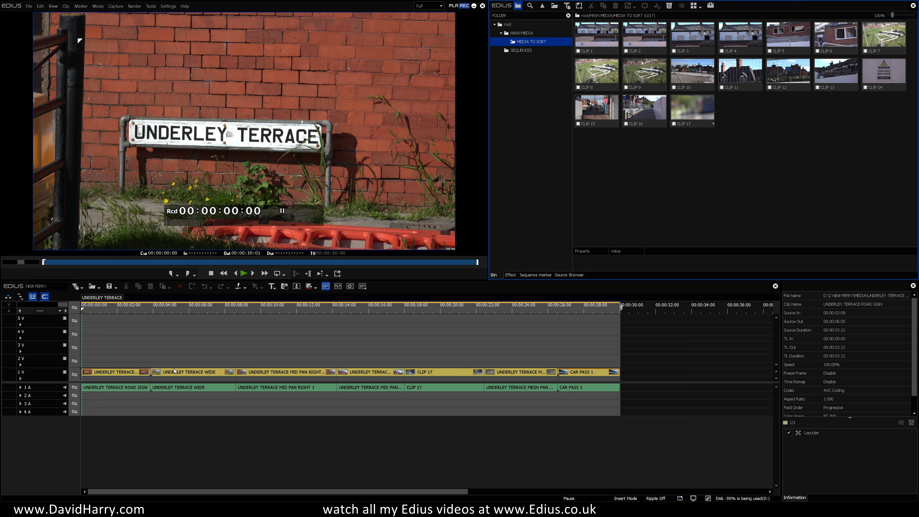
# Play the NEW FERRY timeline, switch the bin to MAIN MEDIA, then stop playback
pyautogui.click(178, 364)
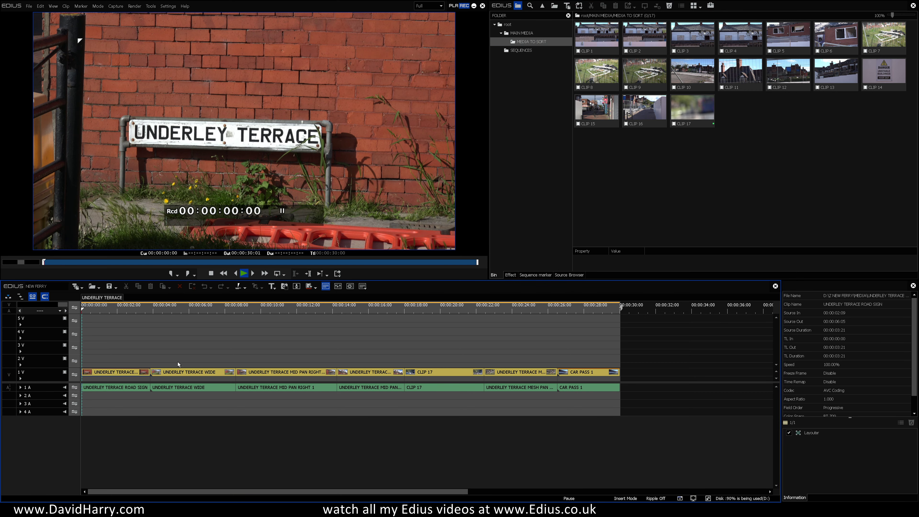
pyautogui.press('space')
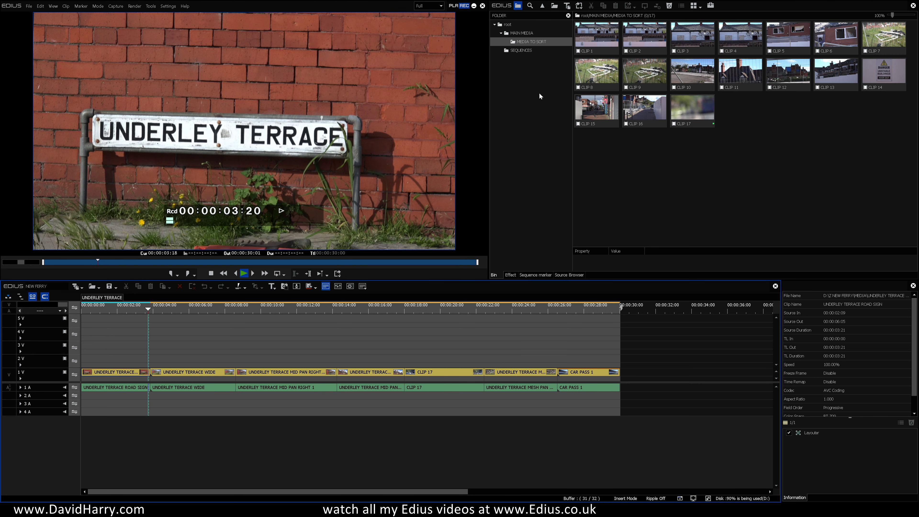
pyautogui.click(521, 33)
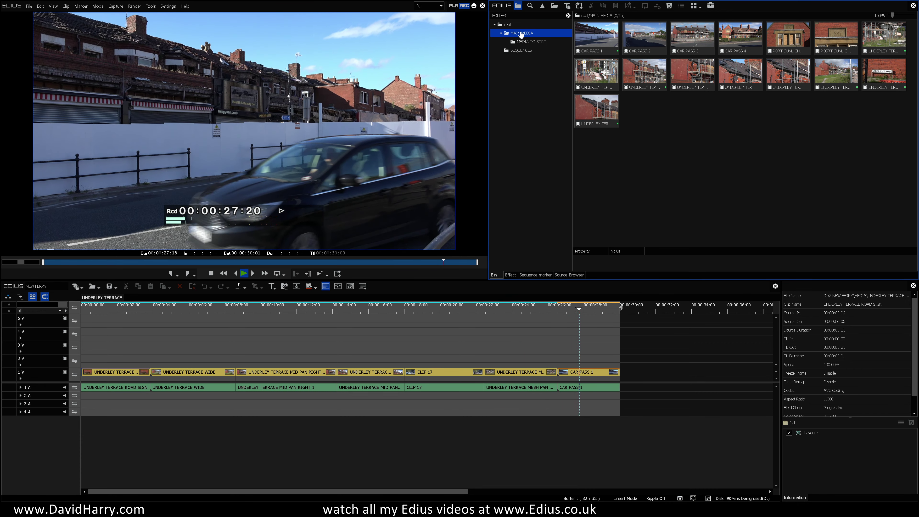
pyautogui.press('space')
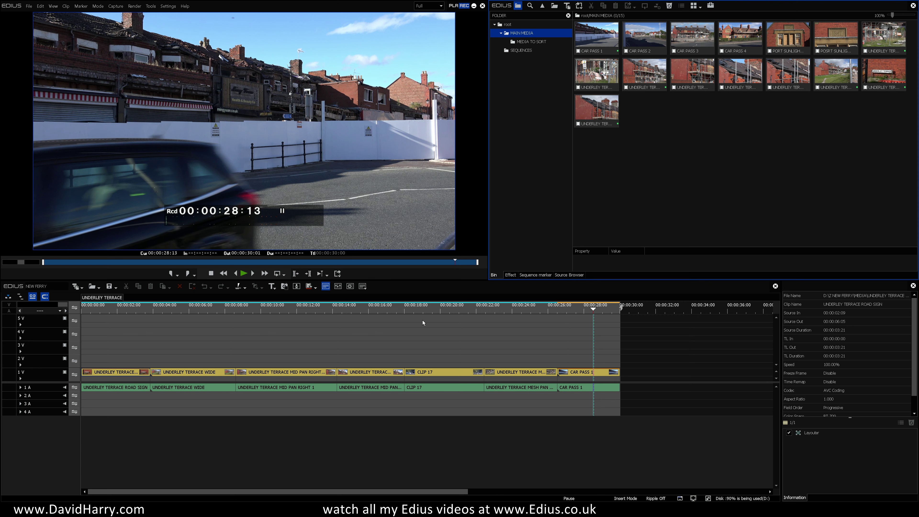
# In Consolidate Project, choose Save Project to Folder with destination D:\Z CONSOLIDATE\
pyautogui.click(29, 7)
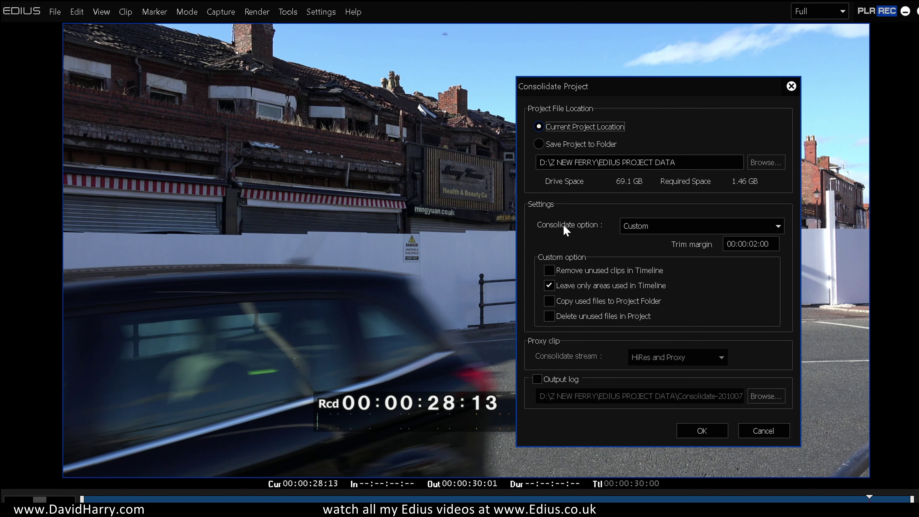
pyautogui.click(543, 145)
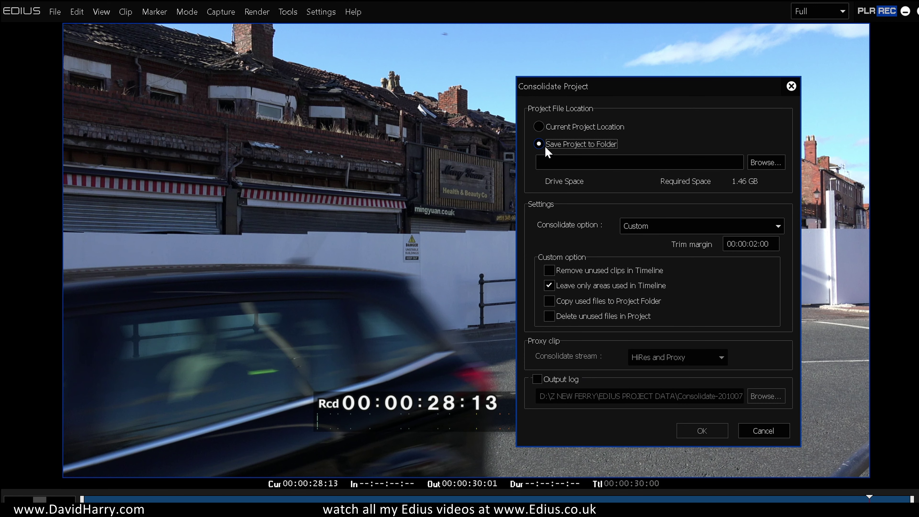
pyautogui.click(766, 164)
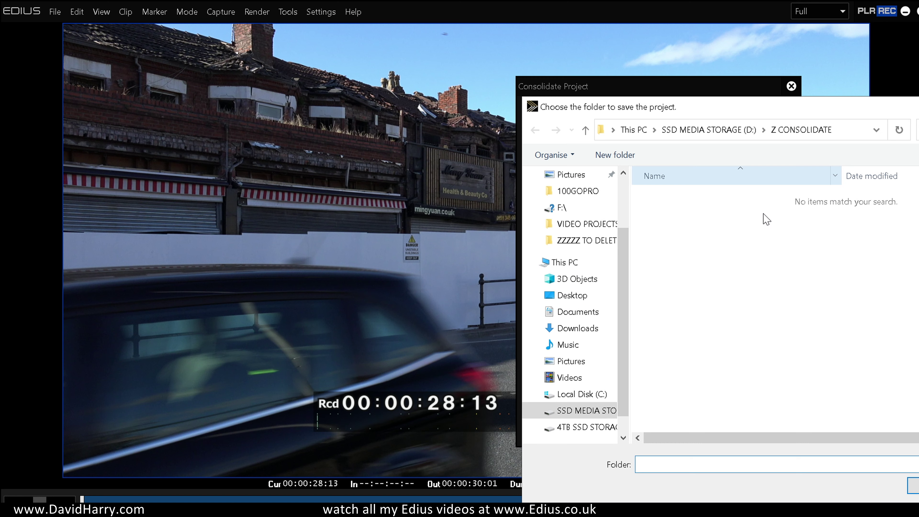
pyautogui.click(567, 410)
pyautogui.scroll(-3, 795, 349)
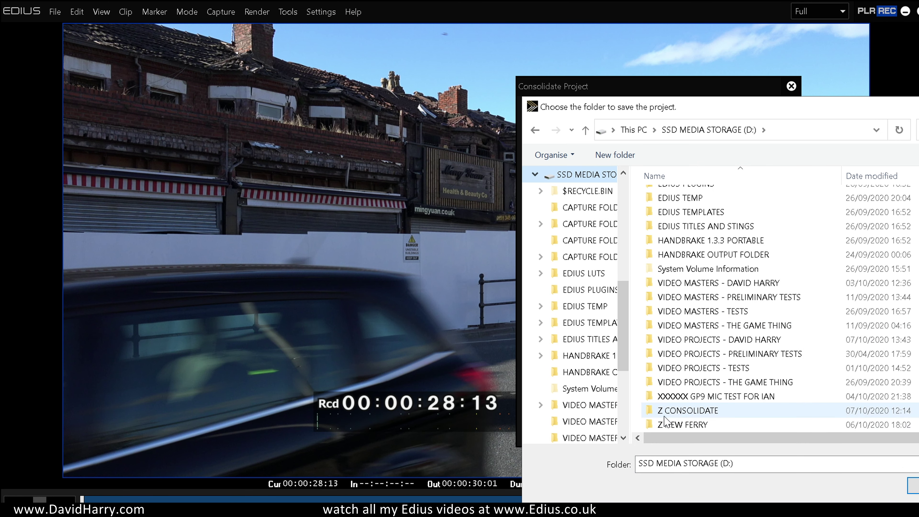
pyautogui.click(693, 413)
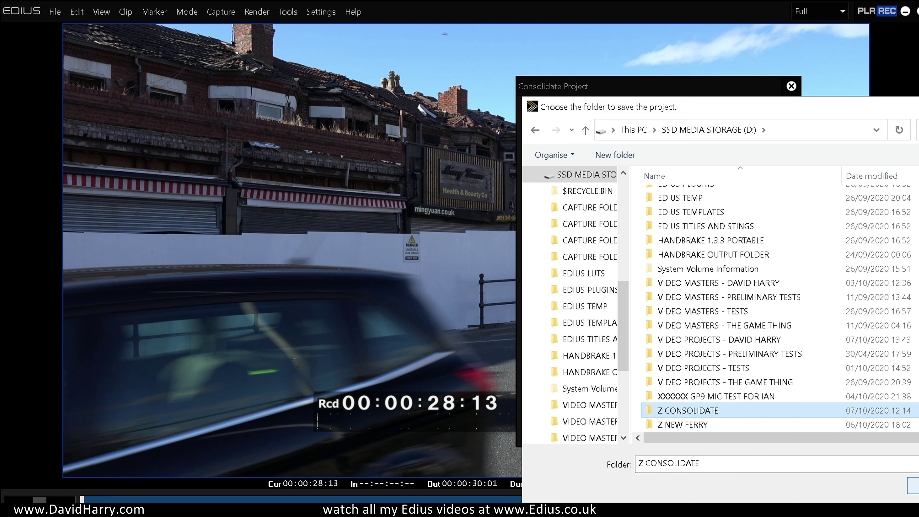
pyautogui.press('Return')
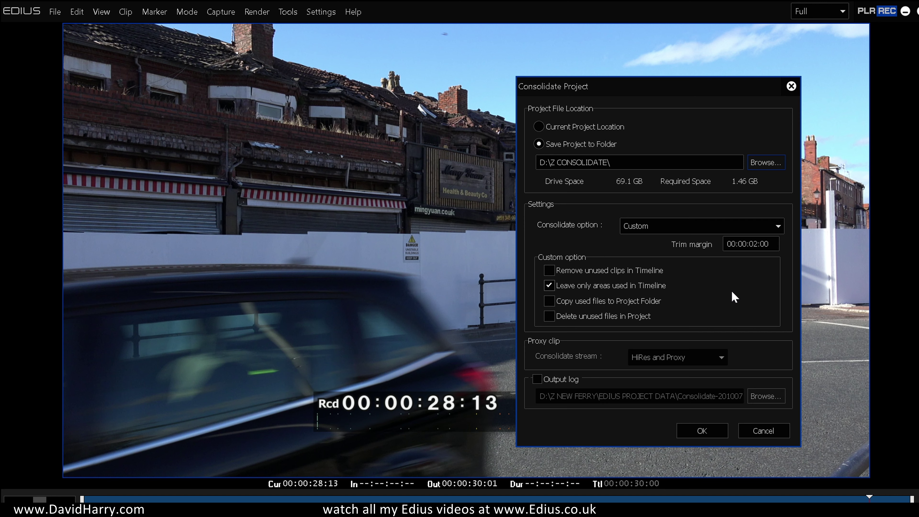
# Consolidate with Remove unused clips and Copy used files on, Leave only used areas off
pyautogui.click(550, 270)
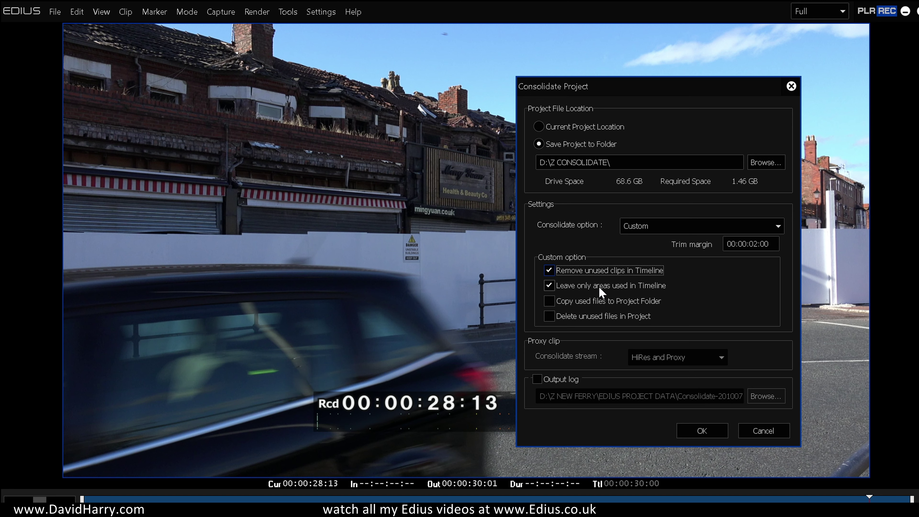
pyautogui.click(549, 286)
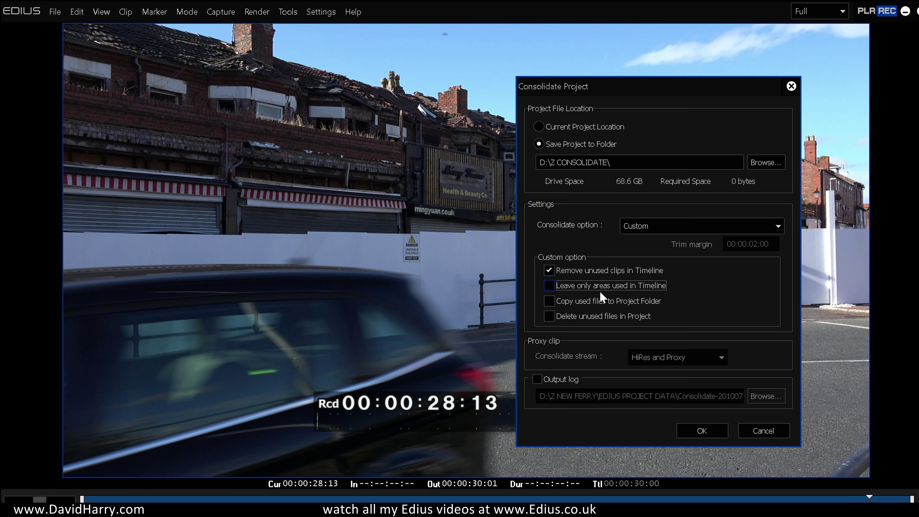
pyautogui.click(551, 287)
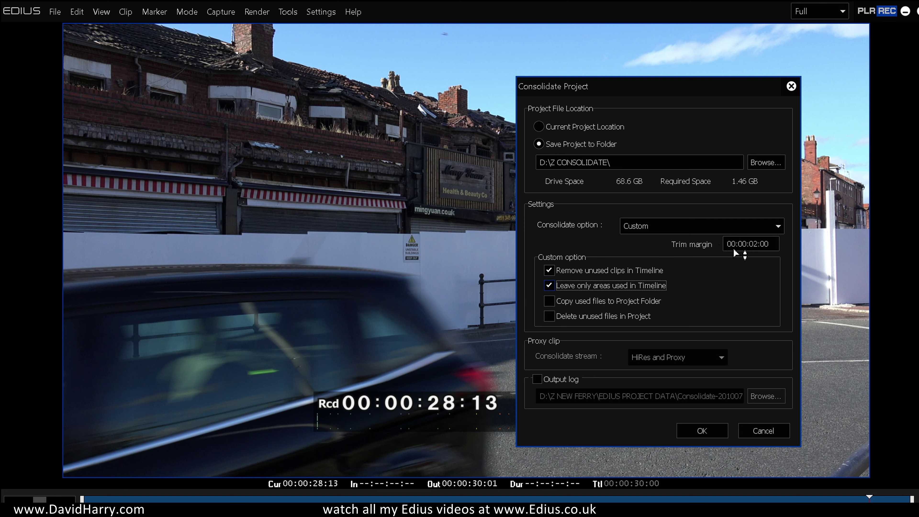
pyautogui.click(550, 286)
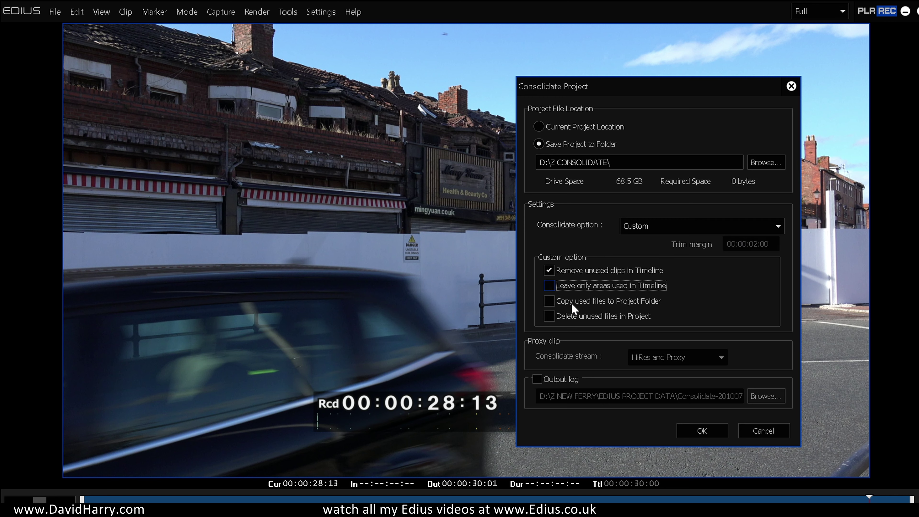
pyautogui.click(550, 301)
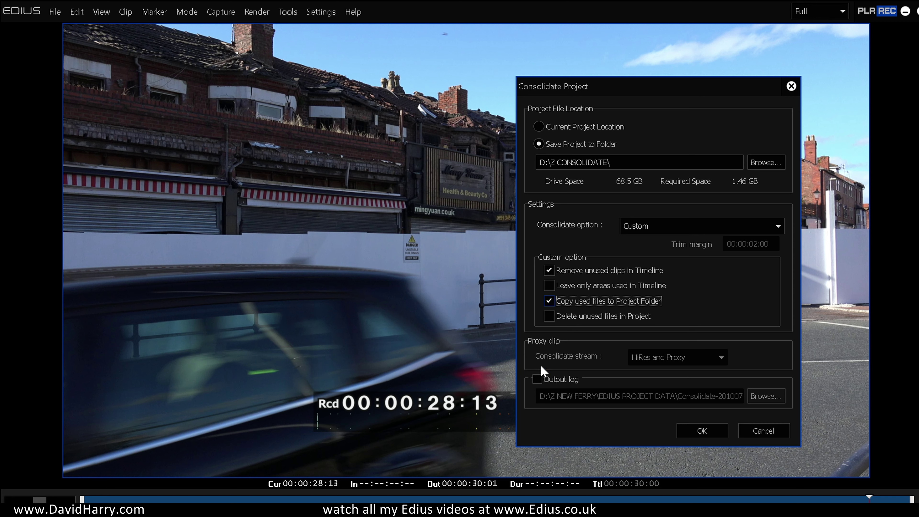
pyautogui.click(680, 431)
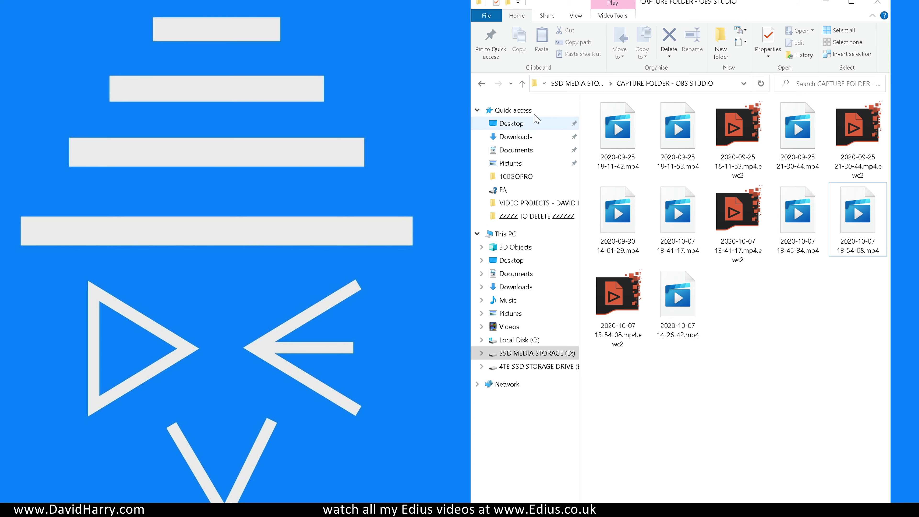
# Browse from D: into Z CONSOLIDATE > Consolidate000 > CopyFiles to view the renamed MP4s
pyautogui.click(522, 83)
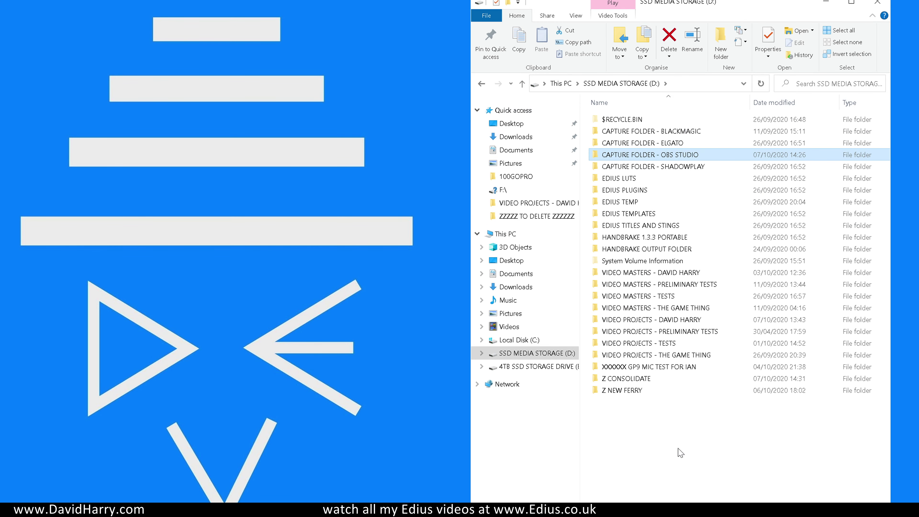
pyautogui.doubleClick(630, 380)
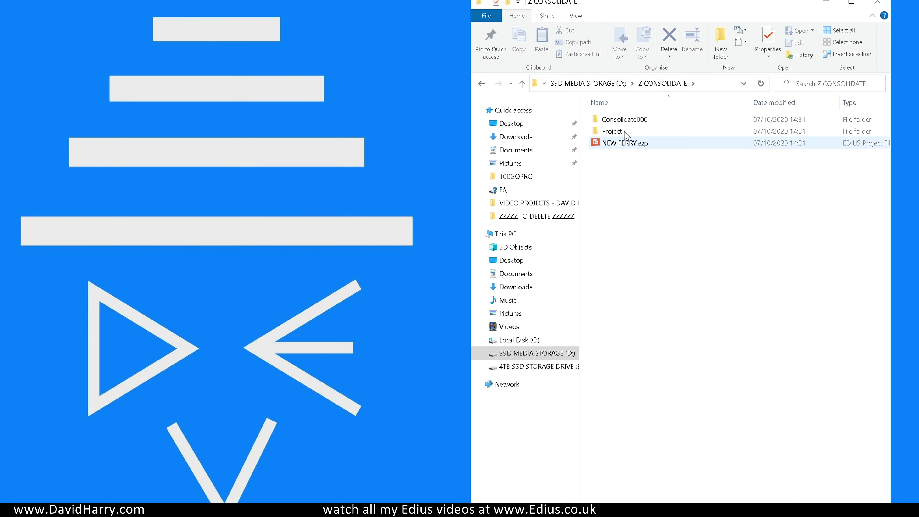
pyautogui.doubleClick(622, 122)
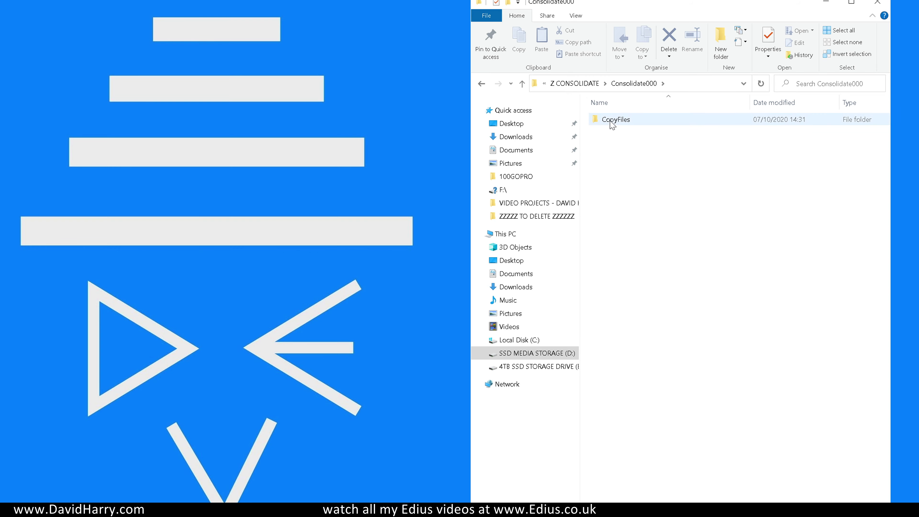
pyautogui.doubleClick(611, 121)
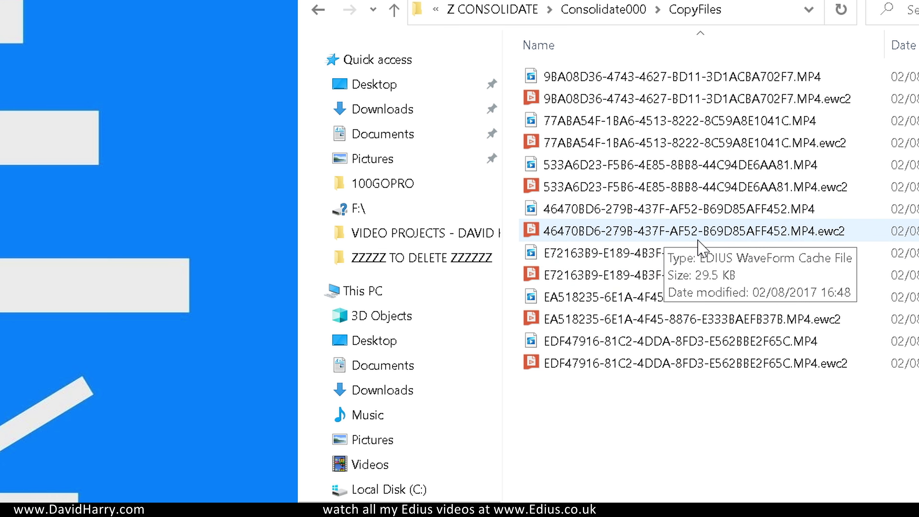
# Go back up from CopyFiles to Z CONSOLIDATE and open the consolidated NEW FERRY.ezp
pyautogui.moveTo(673, 205)
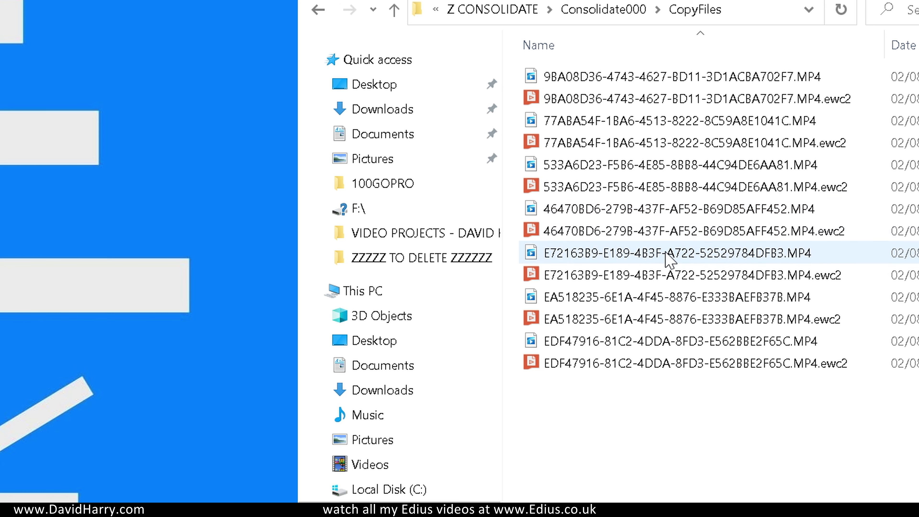
pyautogui.moveTo(666, 253)
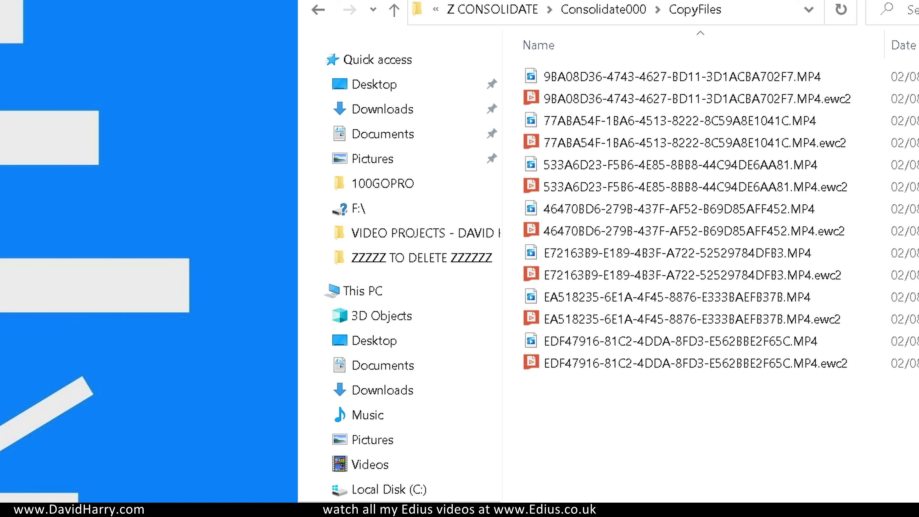
pyautogui.click(396, 11)
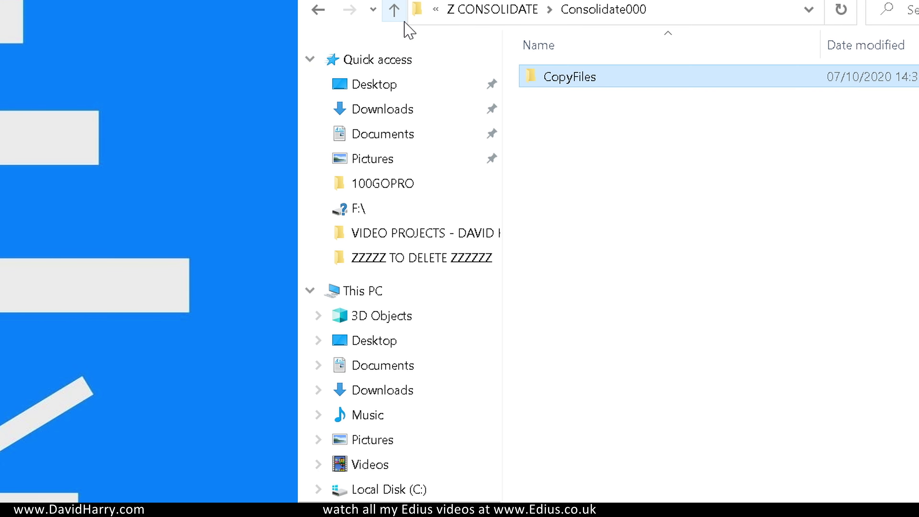
pyautogui.click(395, 12)
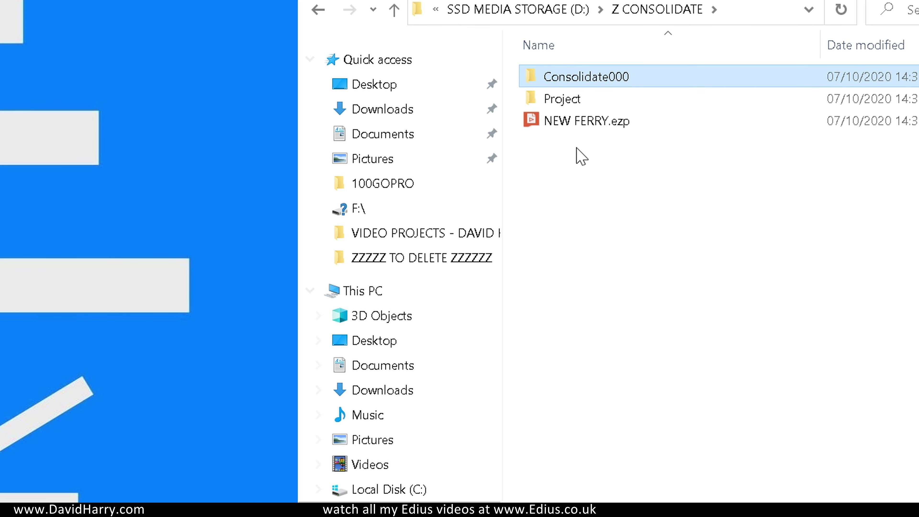
pyautogui.click(568, 124)
pyautogui.doubleClick(568, 125)
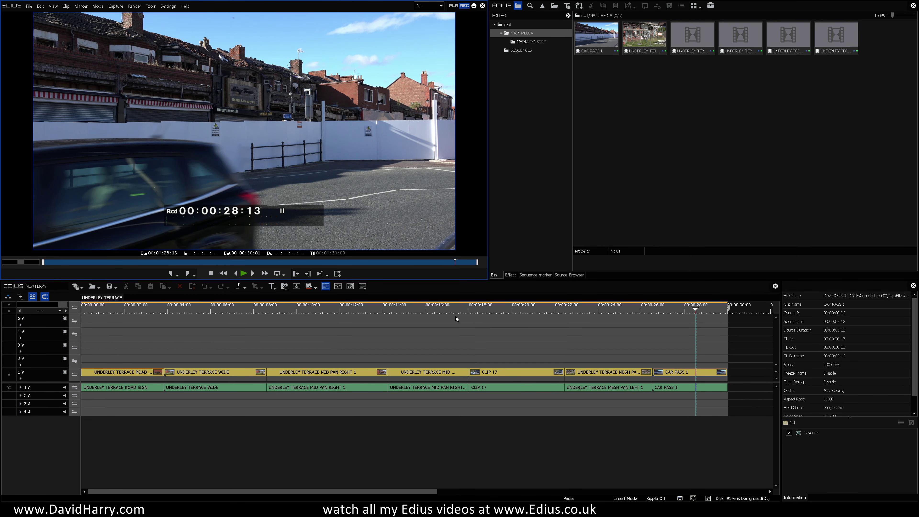
# Scrub the playhead to about 00:00:06:10 to check the relinked clips play
pyautogui.moveTo(334, 310); pyautogui.dragTo(218, 312)
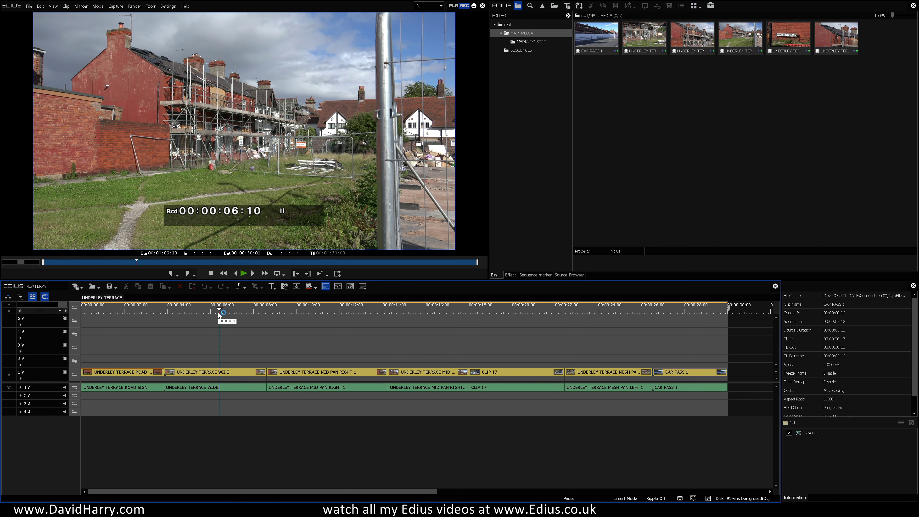